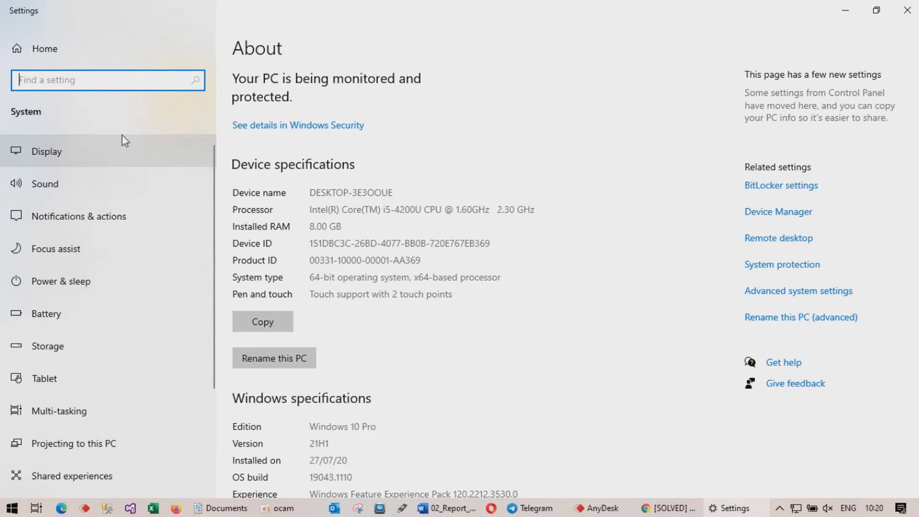
scroll(124, 140, "down", 3)
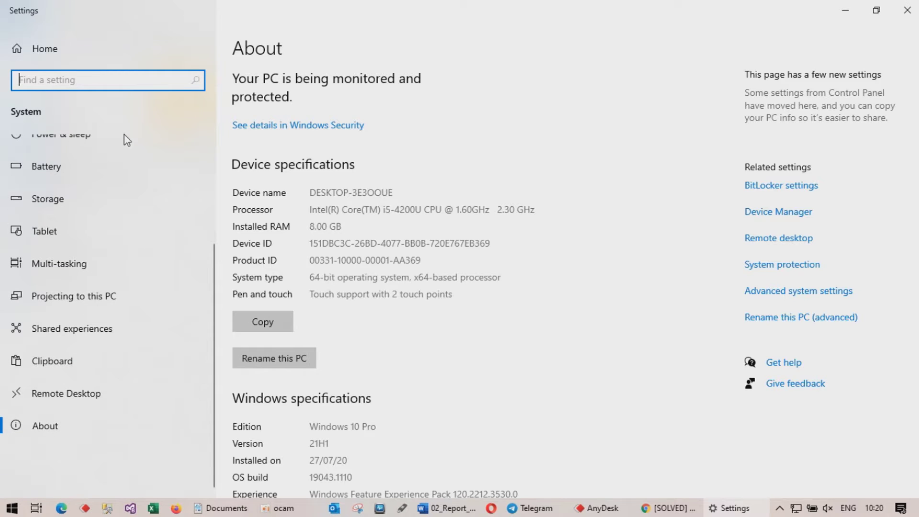
scroll(88, 267, "up", 3)
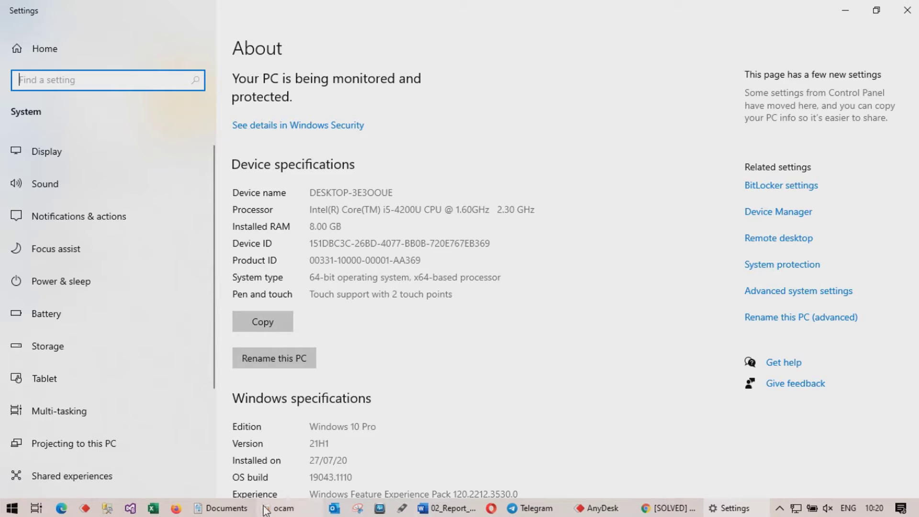
mouse_move(280, 512)
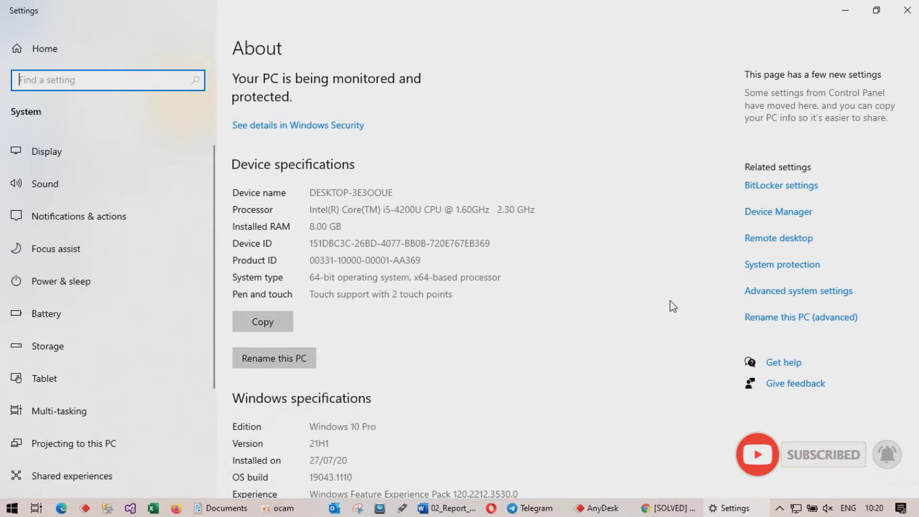
Open the advanced system settings and go through the System Properties pages from Computer Name to Remote
left_click(762, 293)
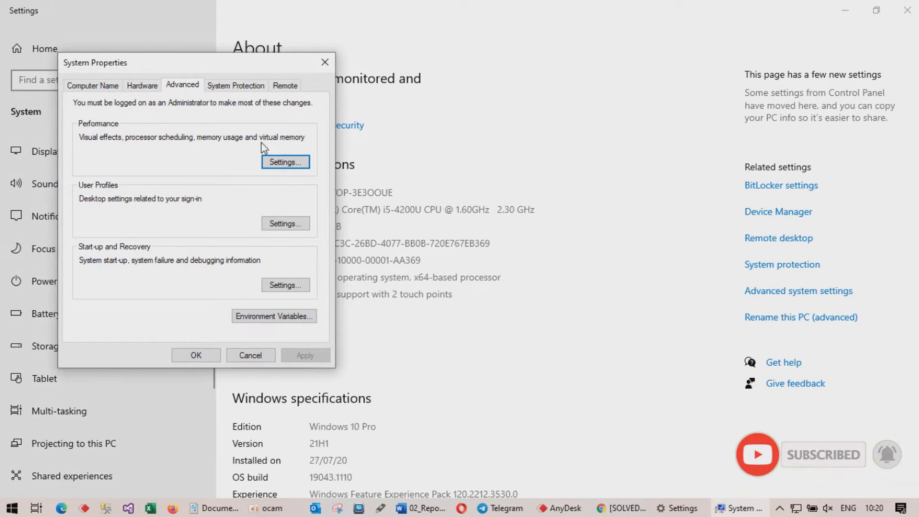
left_click(77, 90)
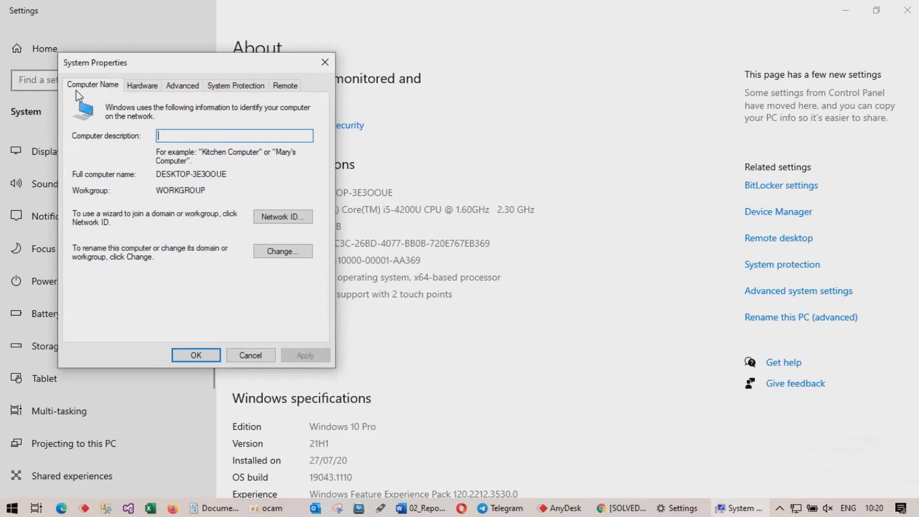
left_click(137, 87)
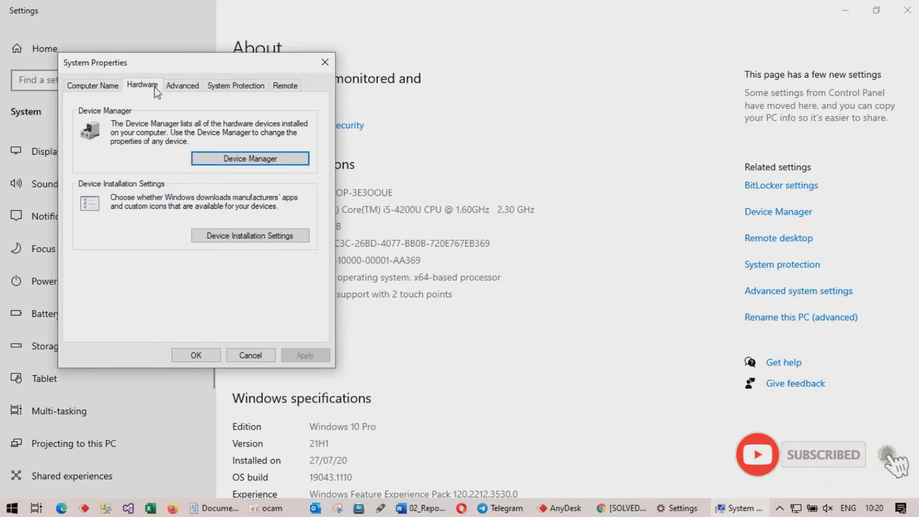
left_click(183, 86)
left_click(235, 86)
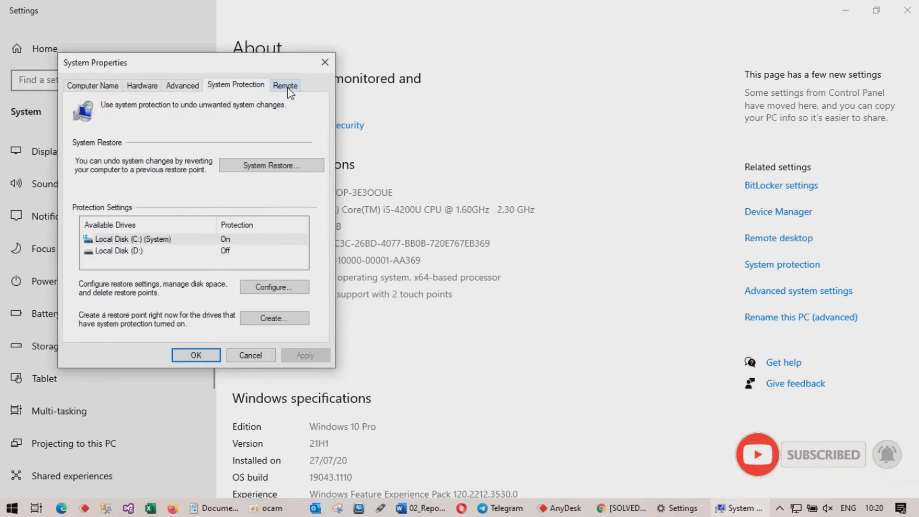
left_click(285, 86)
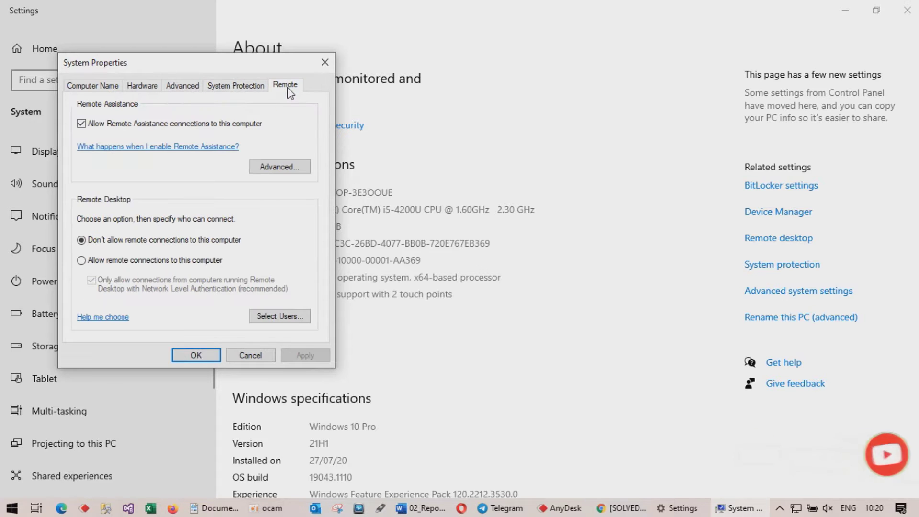
Review the advanced Remote Assistance settings for remote control and invitations, and close them without changes
left_click(283, 168)
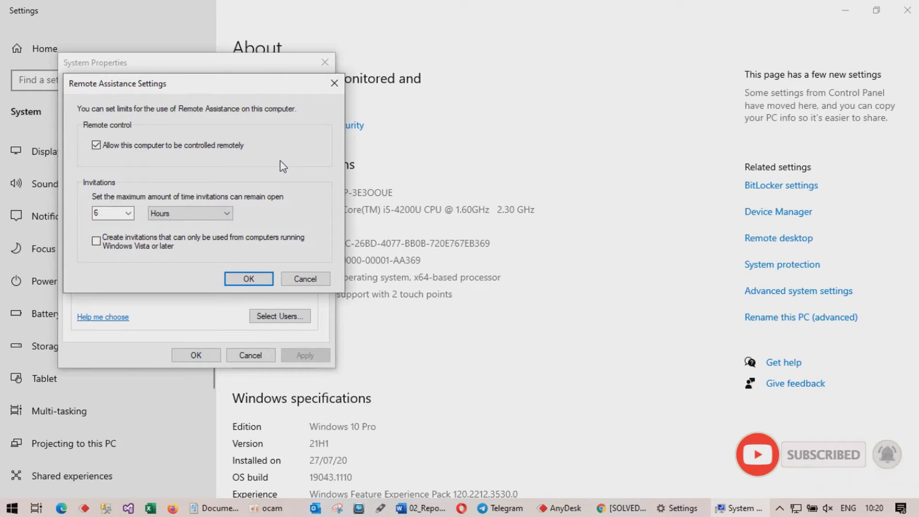
left_click(335, 83)
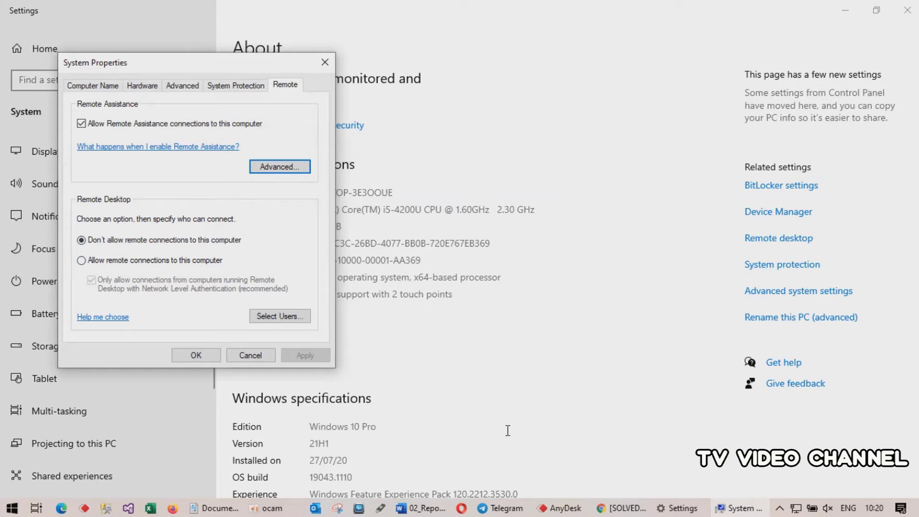
left_click(267, 508)
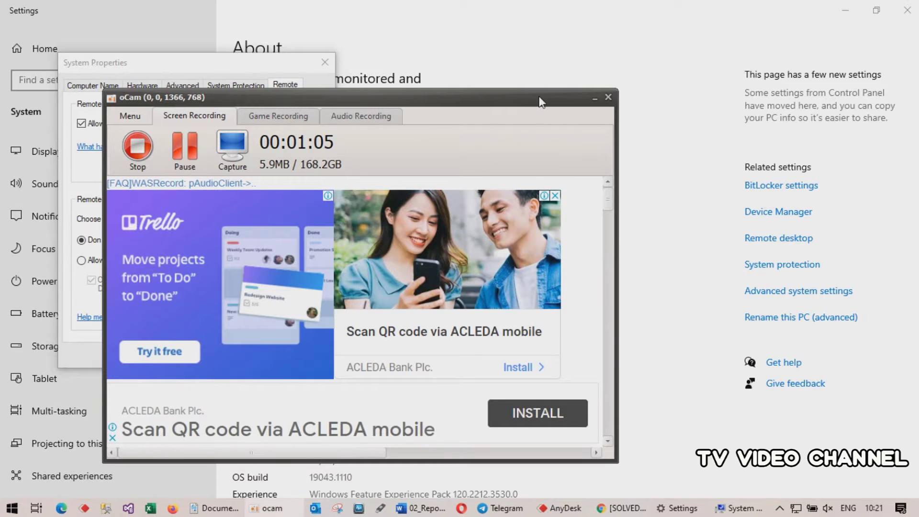
left_click(596, 98)
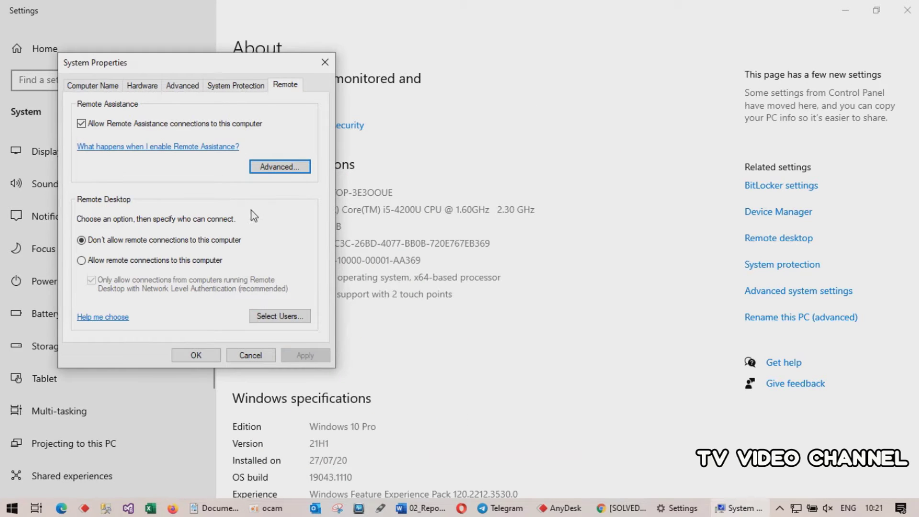
left_click(293, 167)
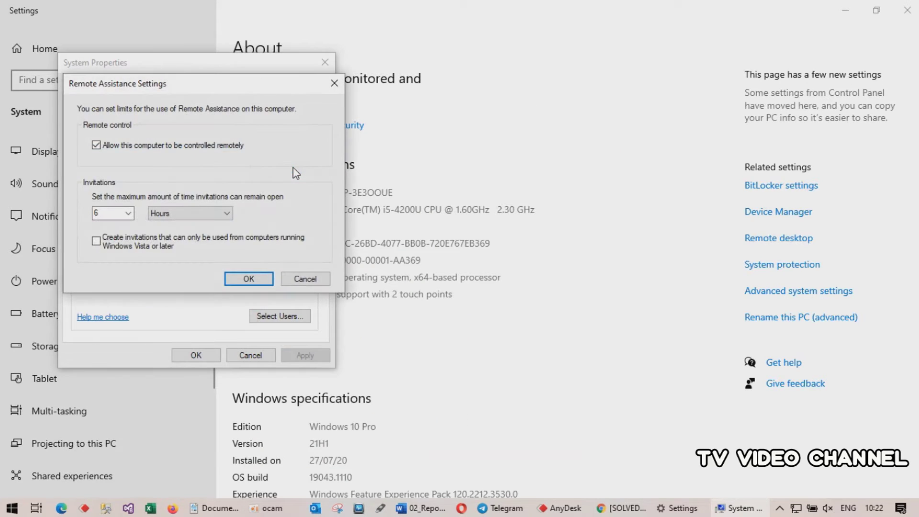
left_click(332, 85)
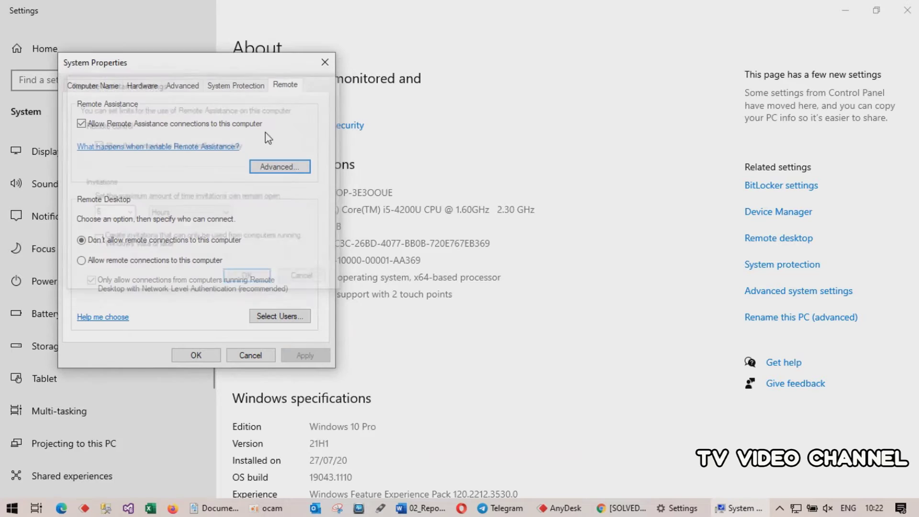
Allow Remote Desktop connections to this computer and apply the change in System Properties
left_click(86, 261)
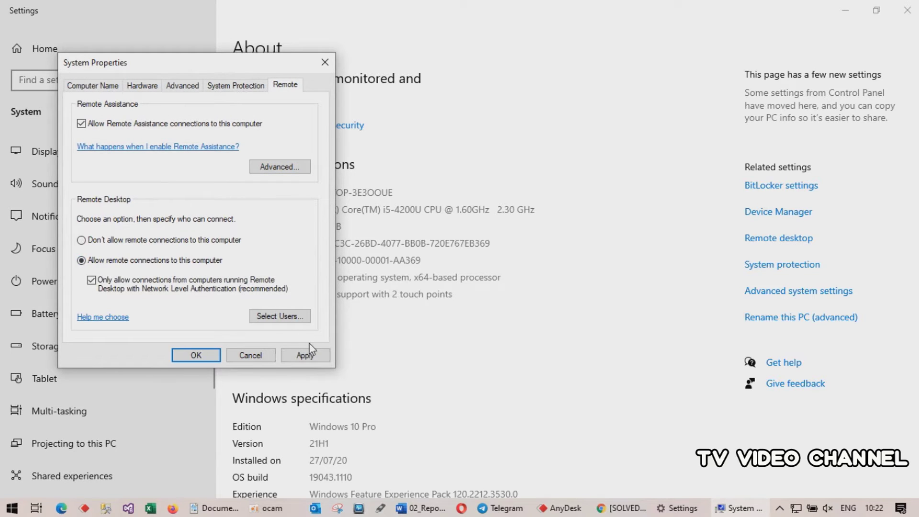
left_click(309, 358)
left_click(207, 356)
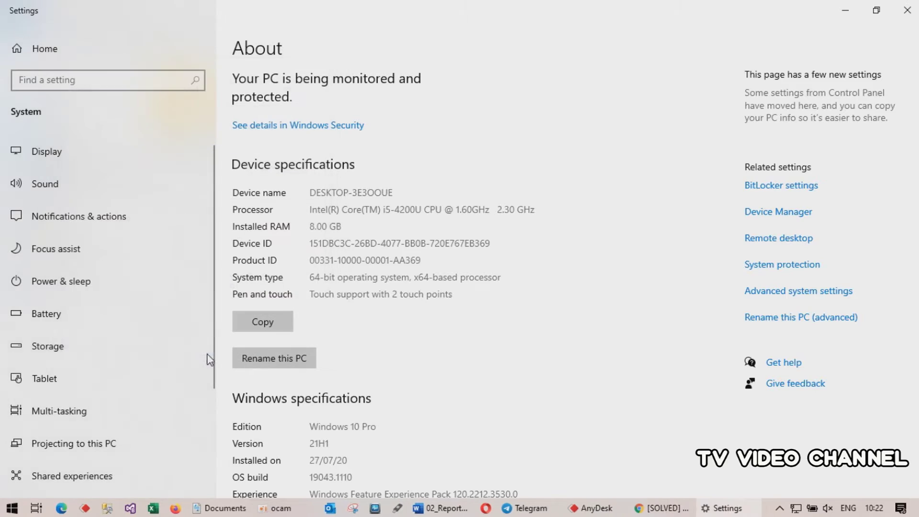
Close the Settings window to return to the desktop and open the Start menu
left_click(908, 10)
left_click(845, 6)
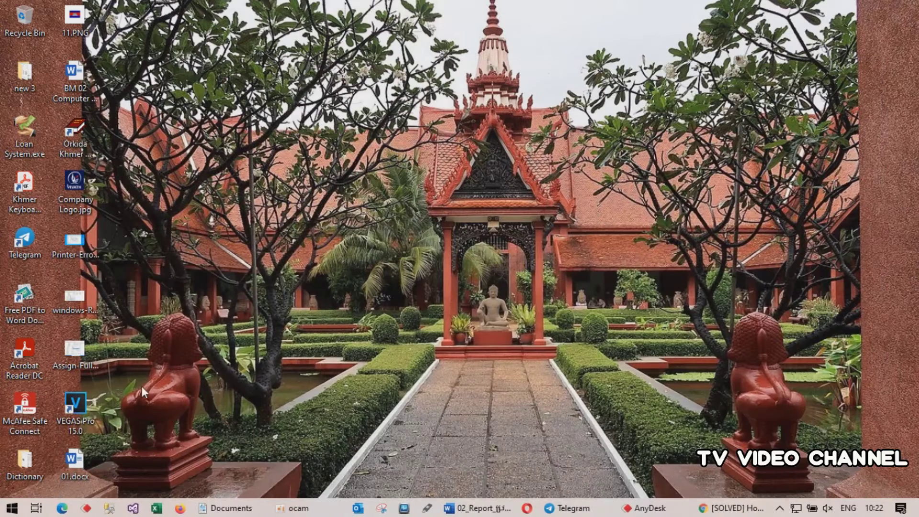
left_click(12, 509)
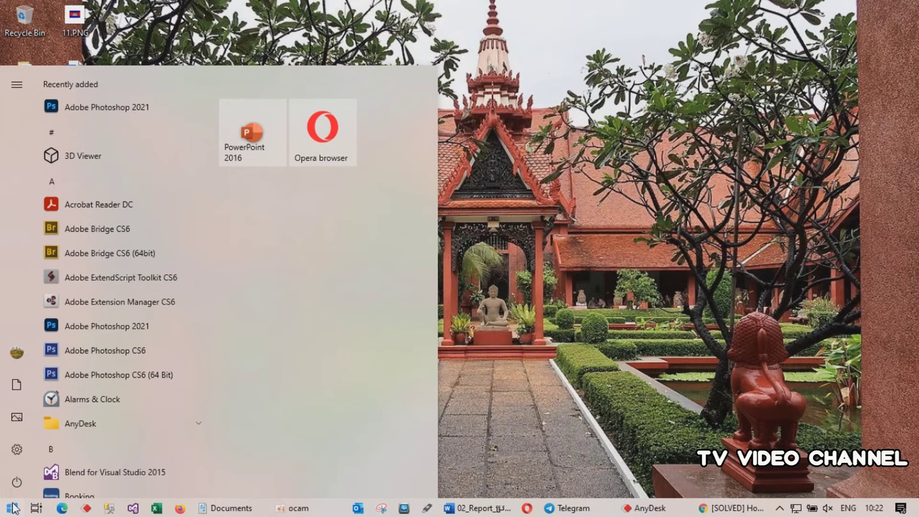
type("ser")
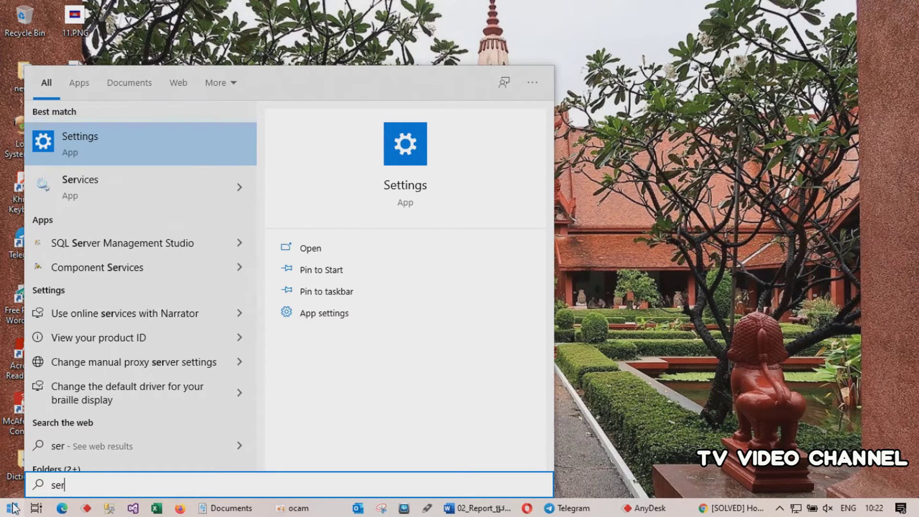
type("ver")
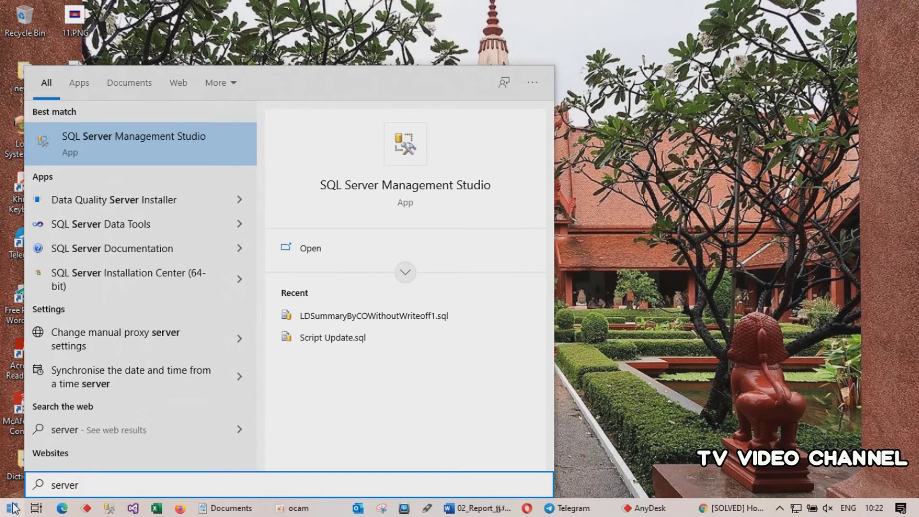
key("BackSpace")
key("BackSpace")
key("BackSpace")
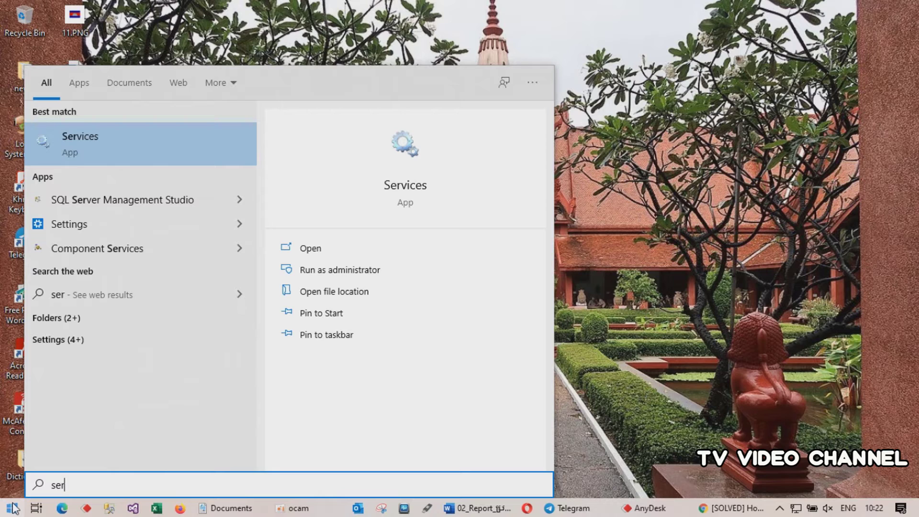
type("vice")
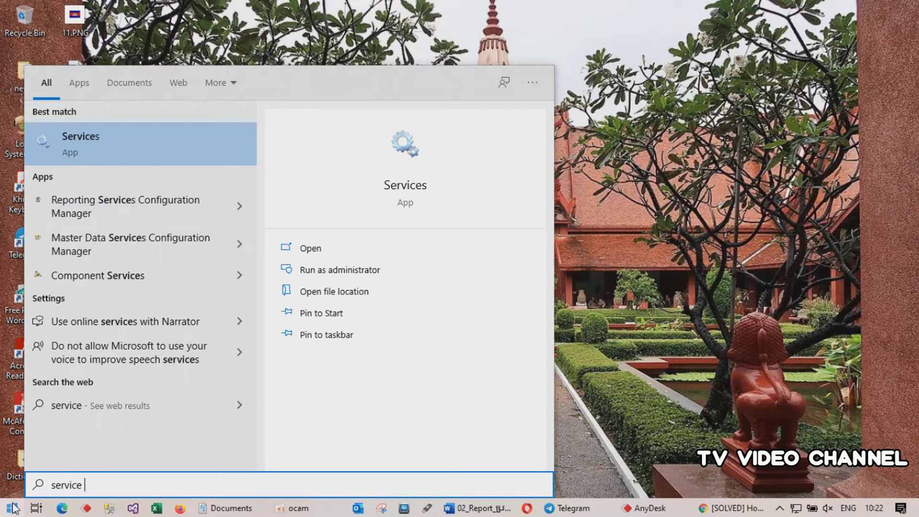
type(" ma")
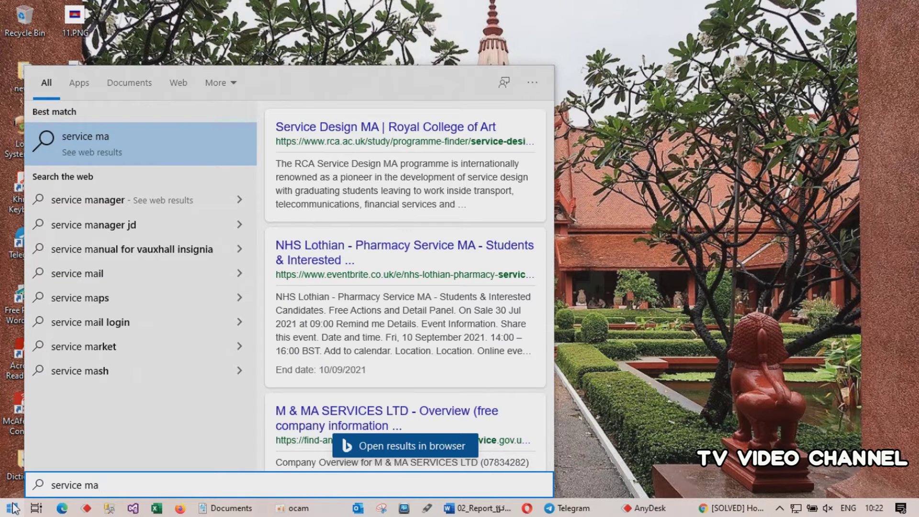
type("ner")
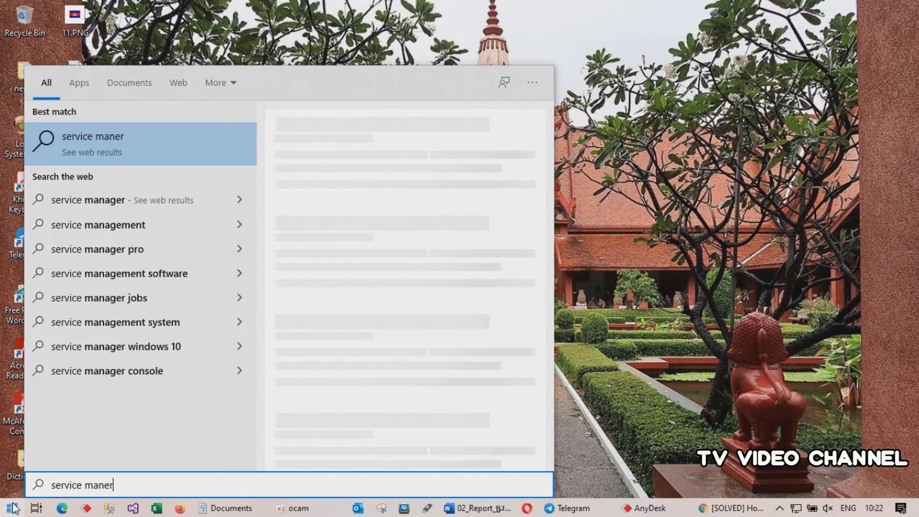
key("BackSpace")
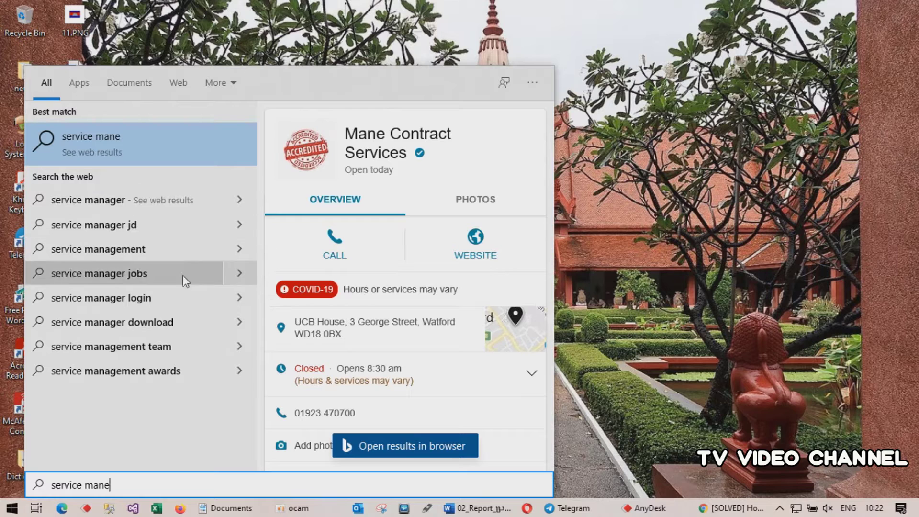
key("BackSpace")
key("BackSpace")
key("BackSpace")
key("BackSpace")
key("BackSpace")
key("BackSpace")
key("BackSpace")
key("BackSpace")
key("BackSpace")
key("BackSpace")
key("BackSpace")
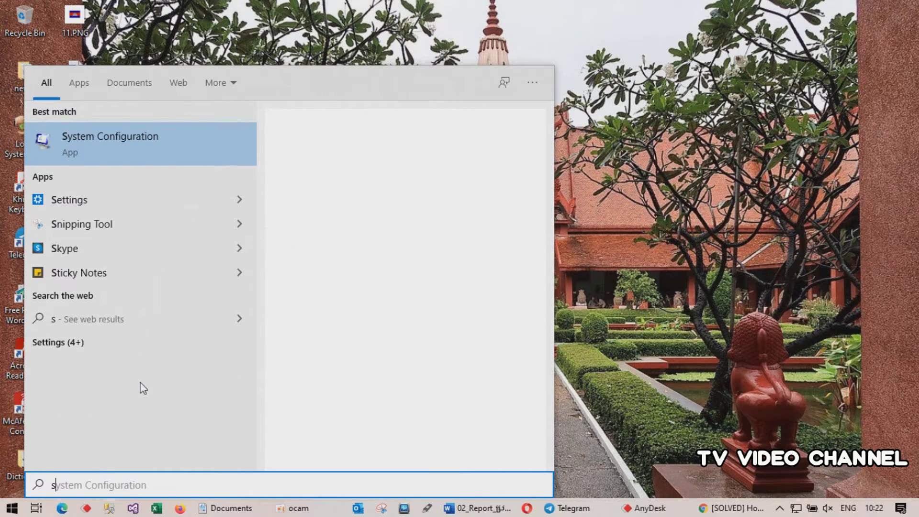
key("BackSpace")
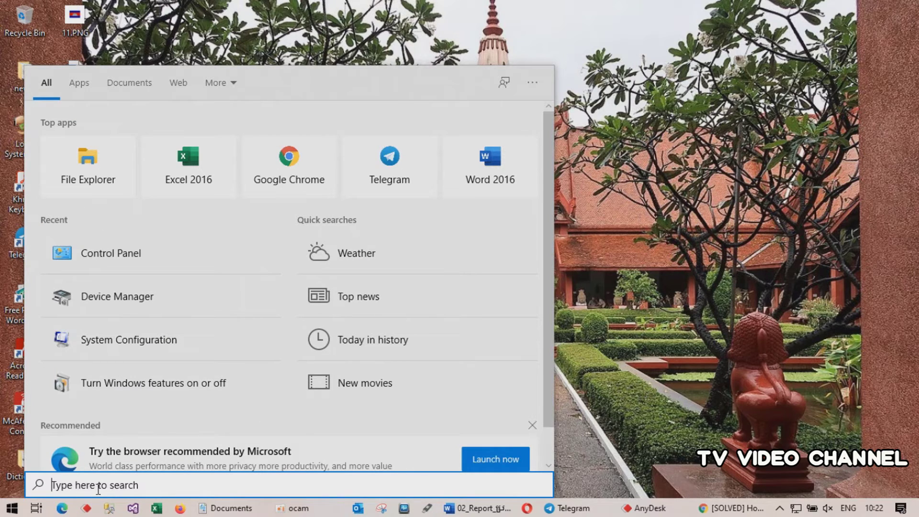
Search Windows for "device manager", open Device Manager from the results and maximize its window
type("de")
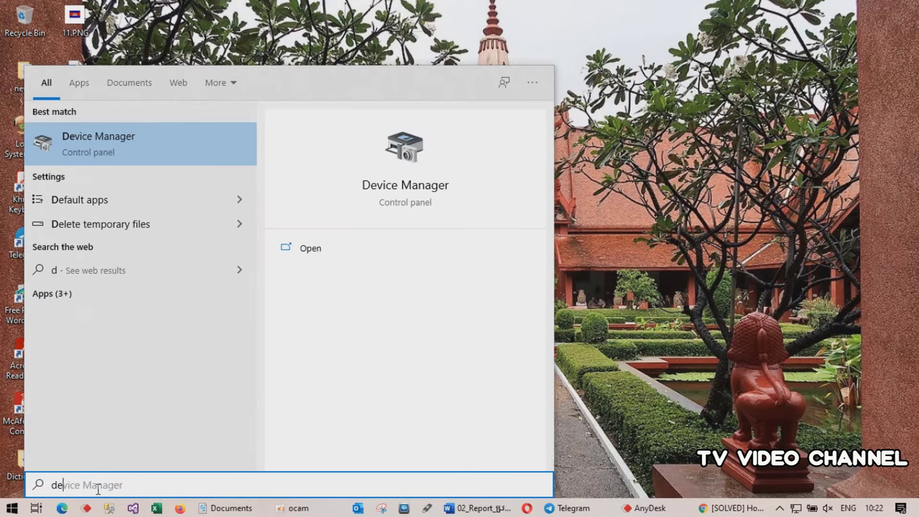
type("v")
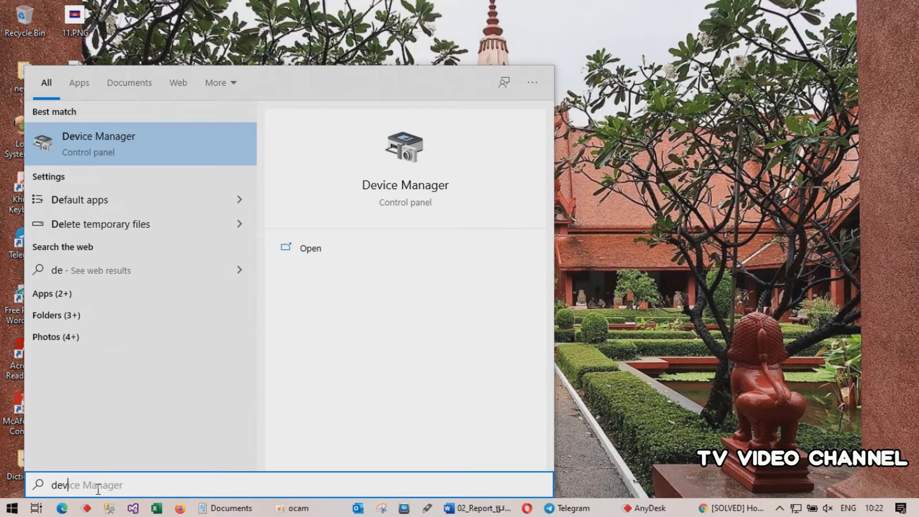
type("ice m")
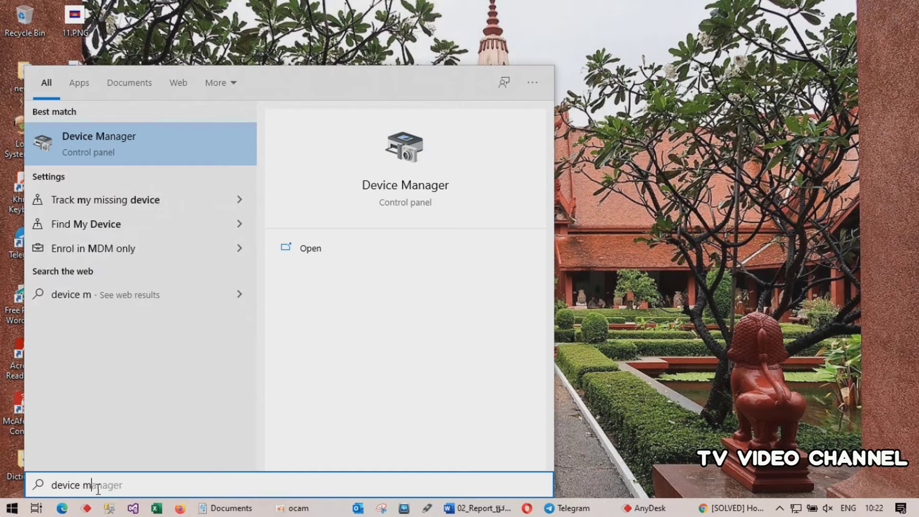
type("annaher")
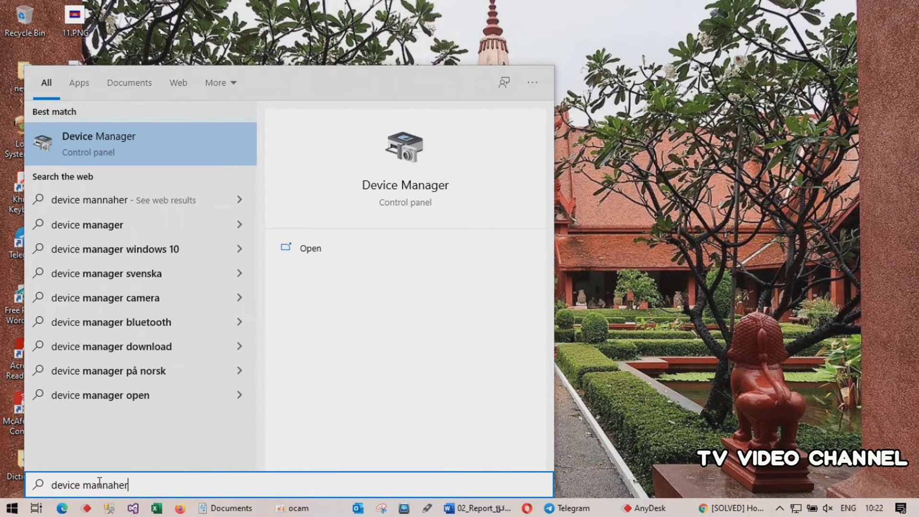
key("BackSpace")
key("BackSpace")
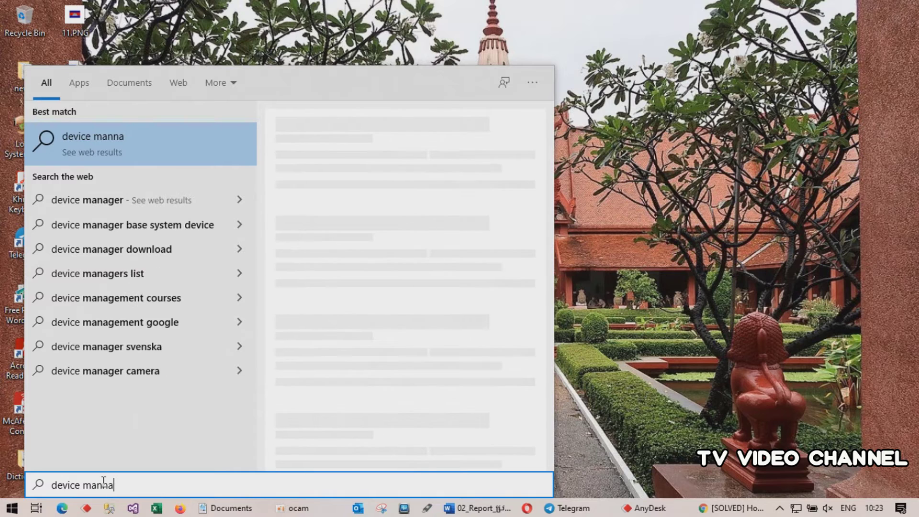
key("BackSpace")
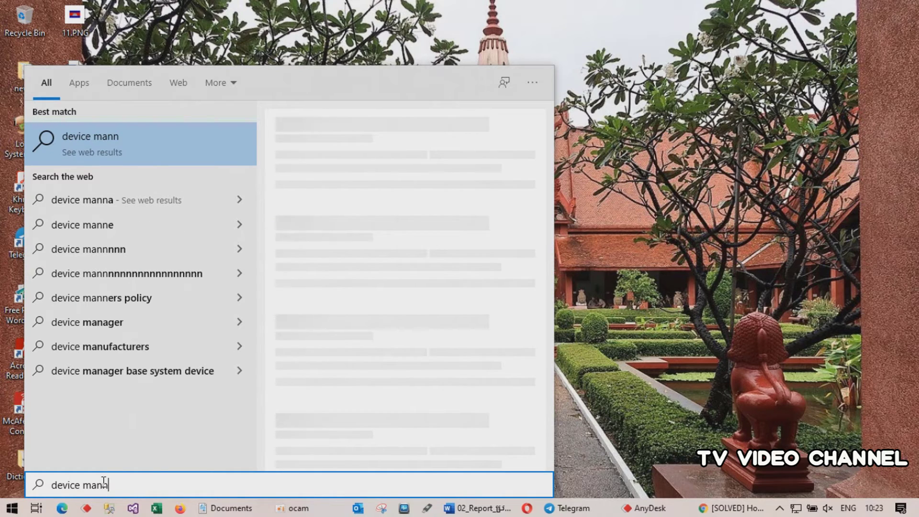
key("BackSpace")
key("BackSpace")
key("BackSpace")
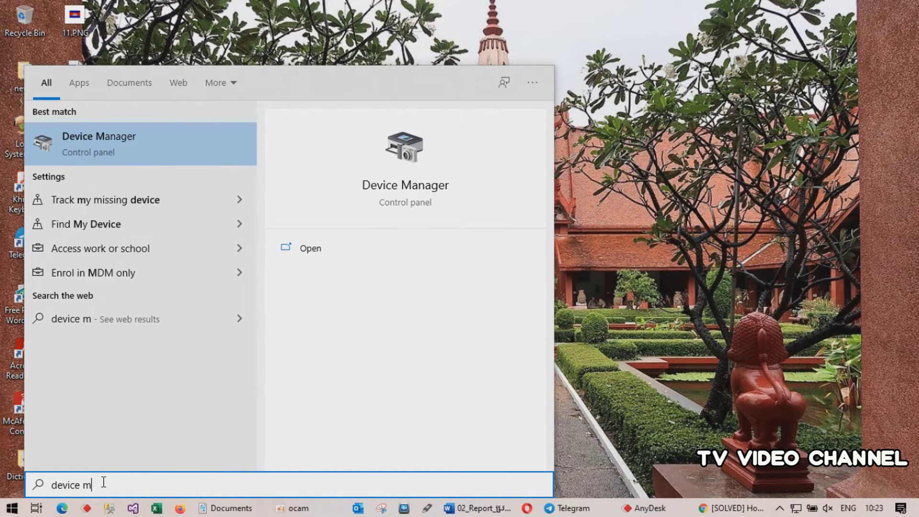
type("a")
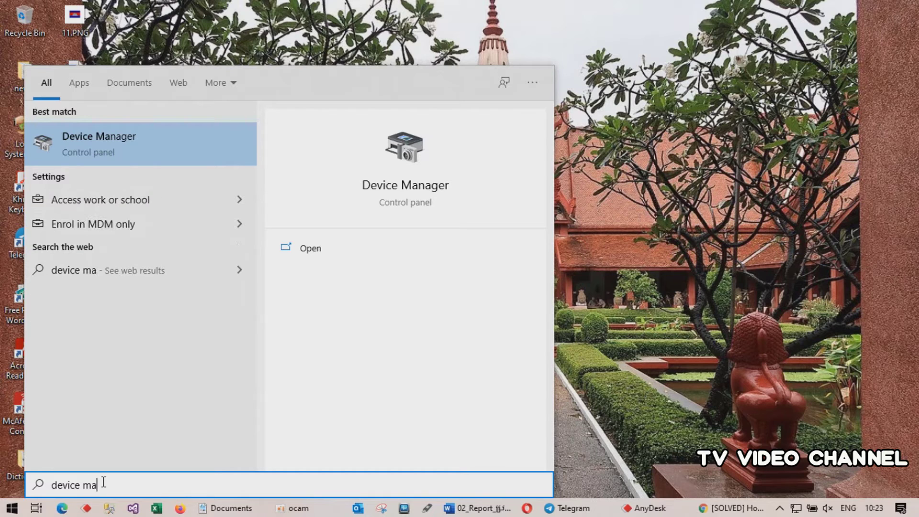
type("nager")
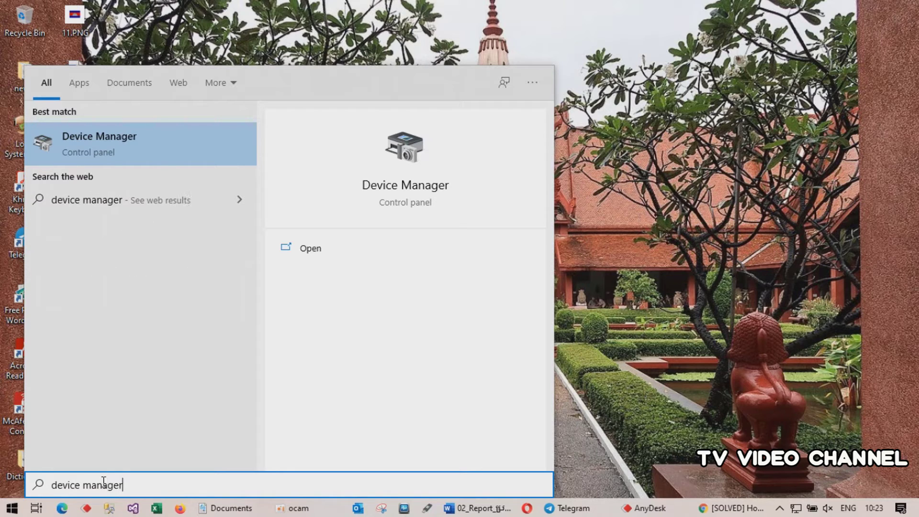
left_click(125, 144)
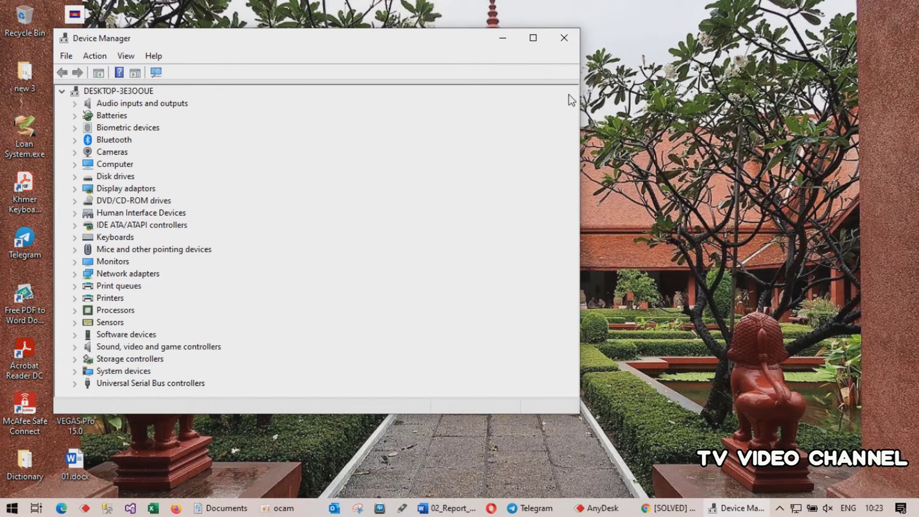
left_click(533, 38)
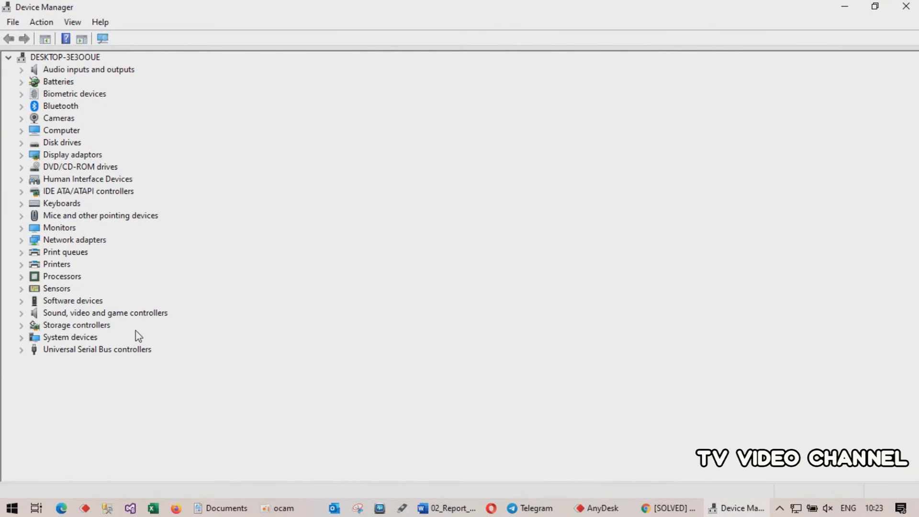
Expand the System devices category, look through its entries and select the Synaptics SMBus Driver
left_click(20, 338)
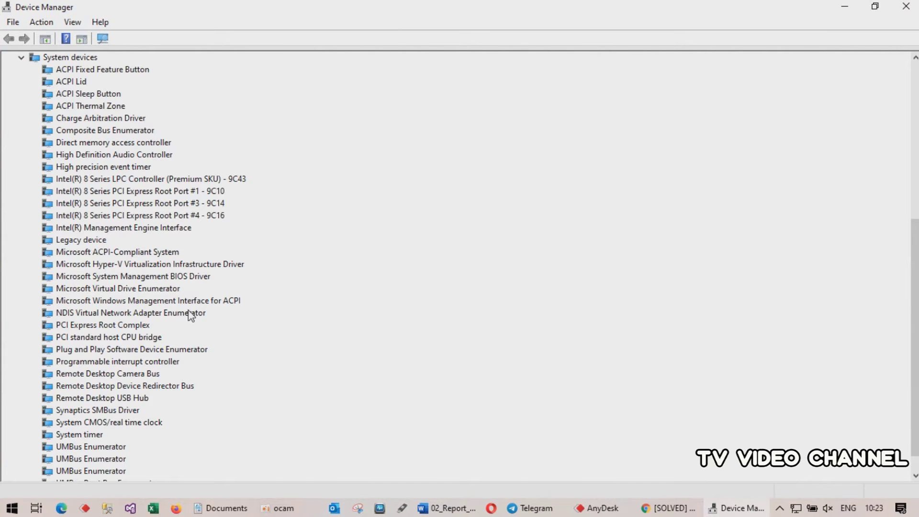
scroll(191, 316, "down", 1)
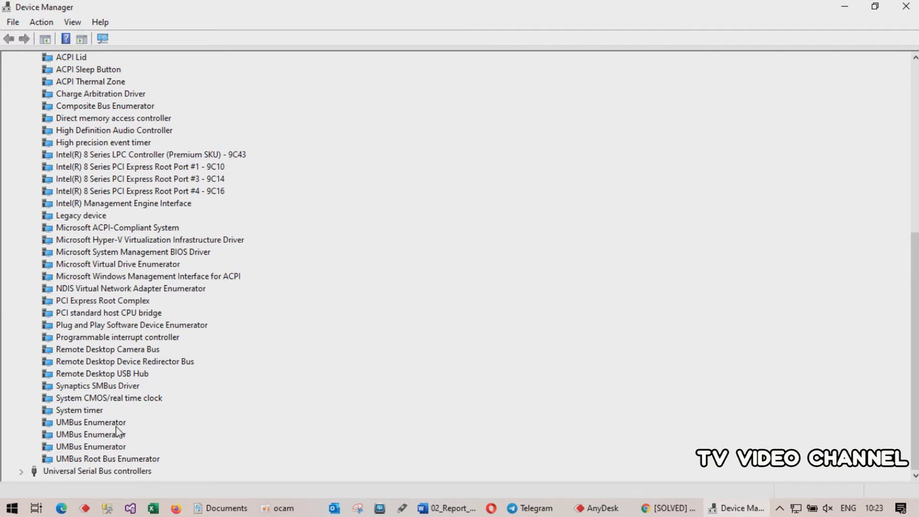
left_click(98, 386)
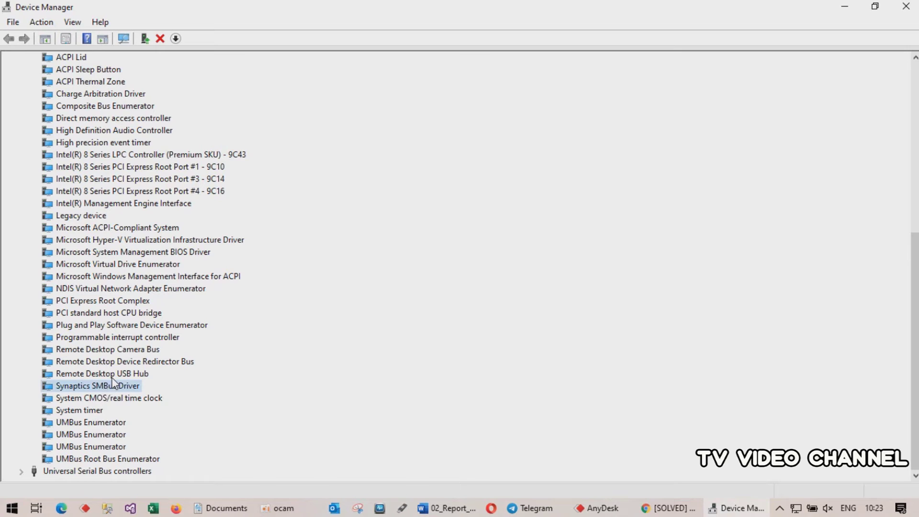
scroll(112, 382, "up", 4)
scroll(114, 382, "down", 4)
left_click(285, 501)
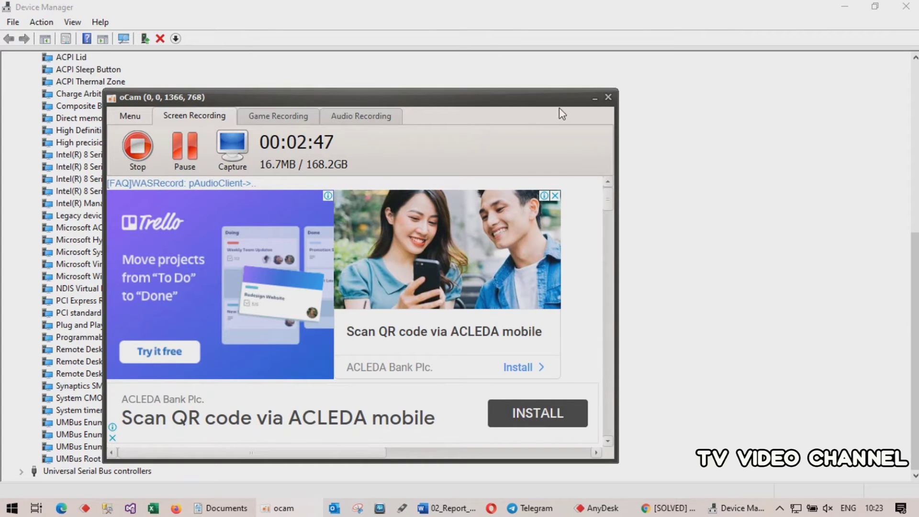
left_click(595, 98)
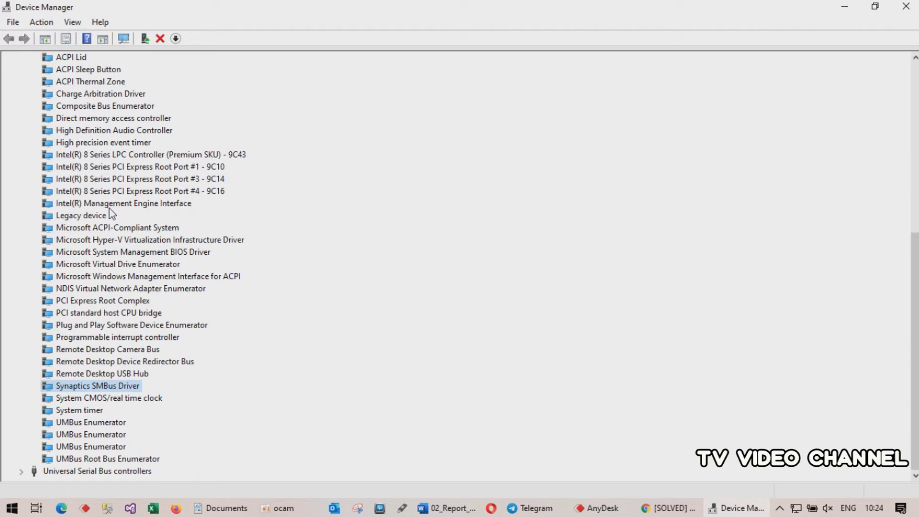
Select Remote Desktop Device Redirector Bus under System devices, review its driver update options and dismiss them without choosing one
scroll(110, 209, "up", 4)
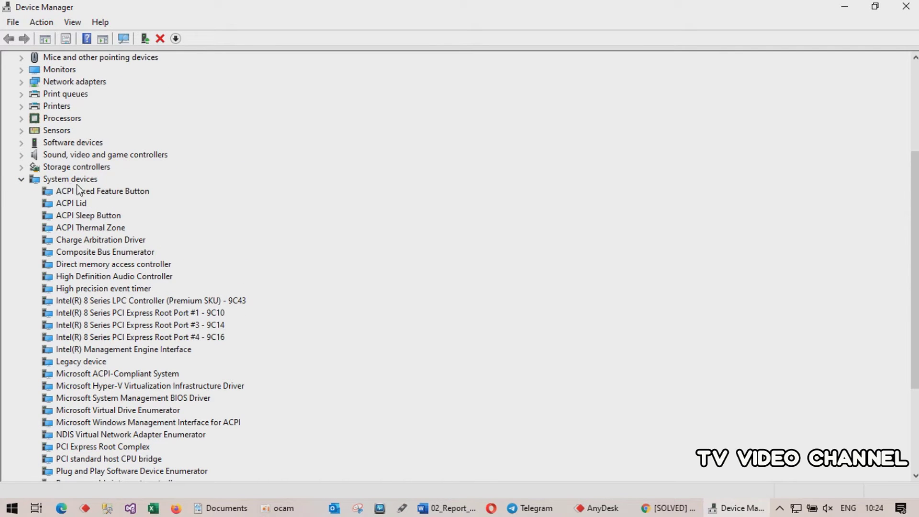
scroll(79, 196, "down", 1)
scroll(79, 196, "down", 3)
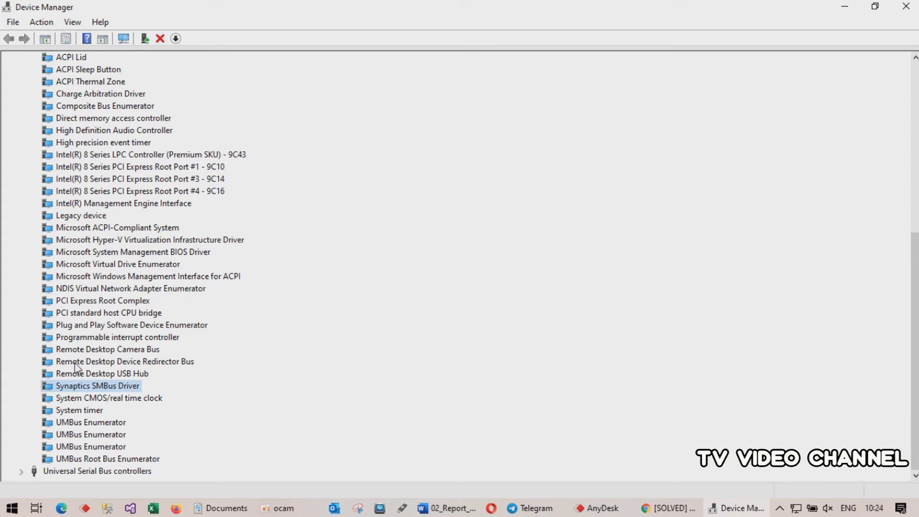
left_click(101, 363)
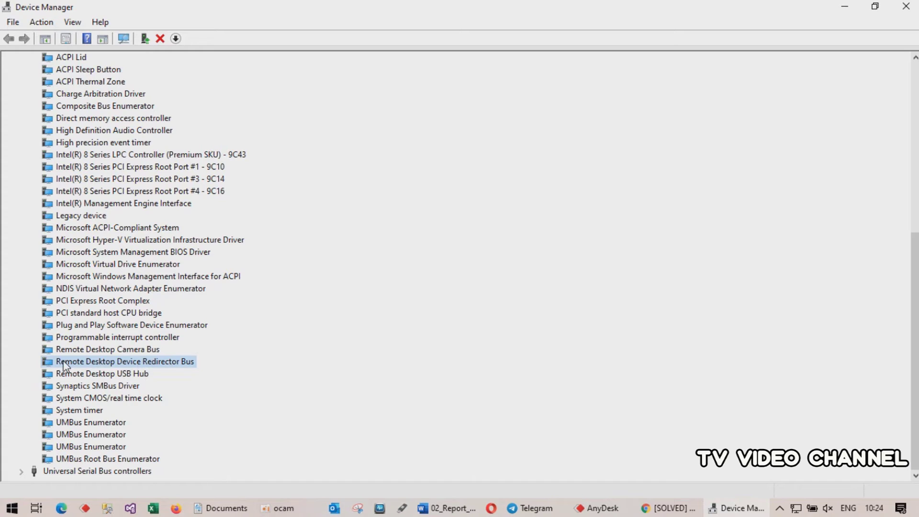
right_click(94, 365)
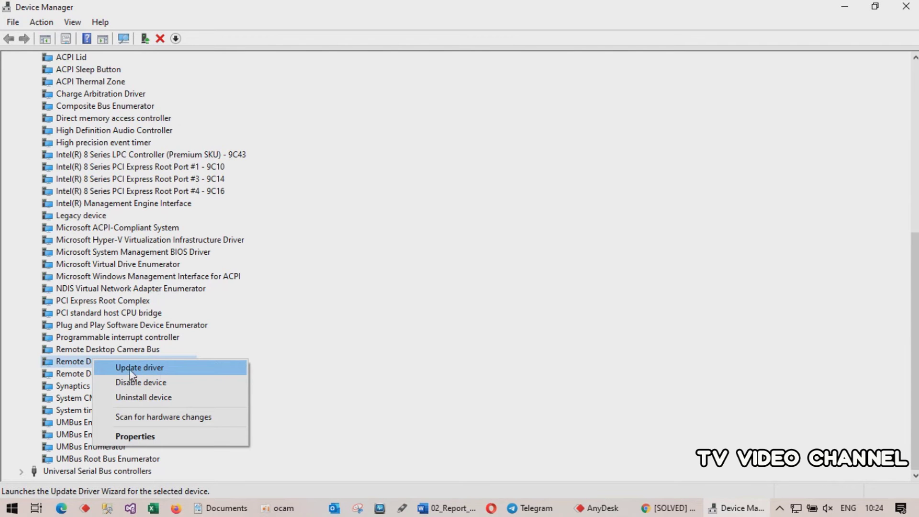
left_click(422, 237)
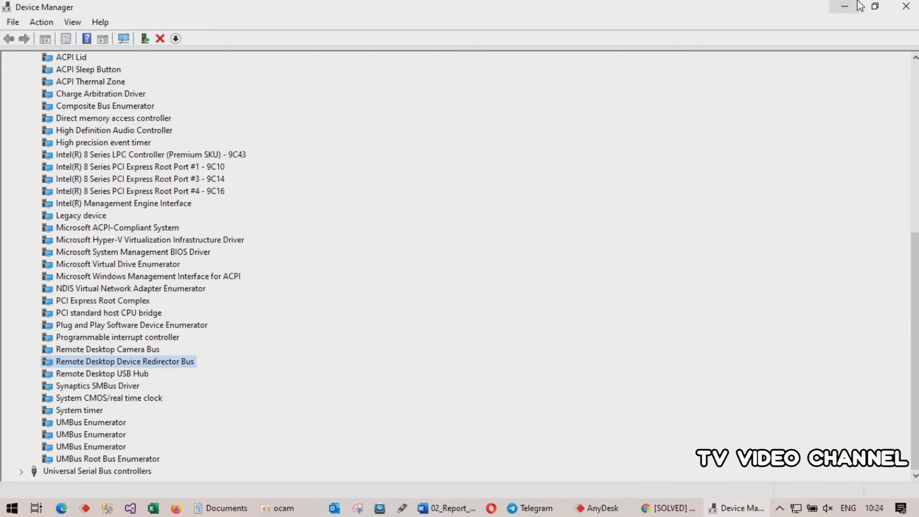
Restore the Device Manager window to its smaller size, move it toward the middle of the desktop and close it
left_click(875, 6)
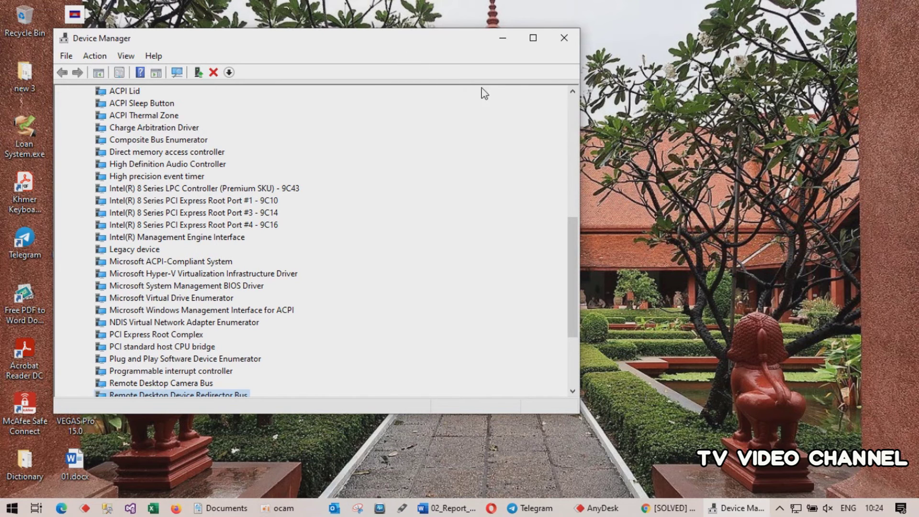
left_click_drag(316, 49, 432, 76)
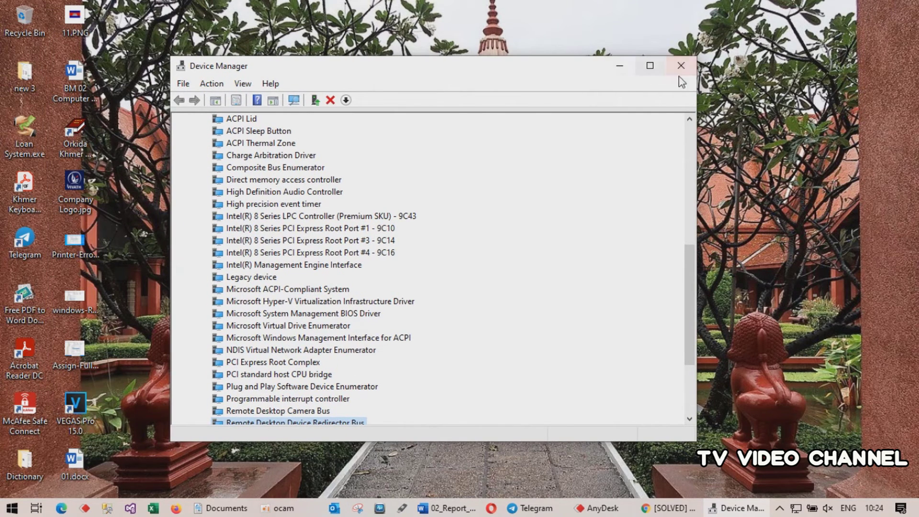
left_click(686, 65)
right_click(482, 86)
left_click(512, 124)
right_click(489, 100)
left_click(526, 140)
left_click(291, 508)
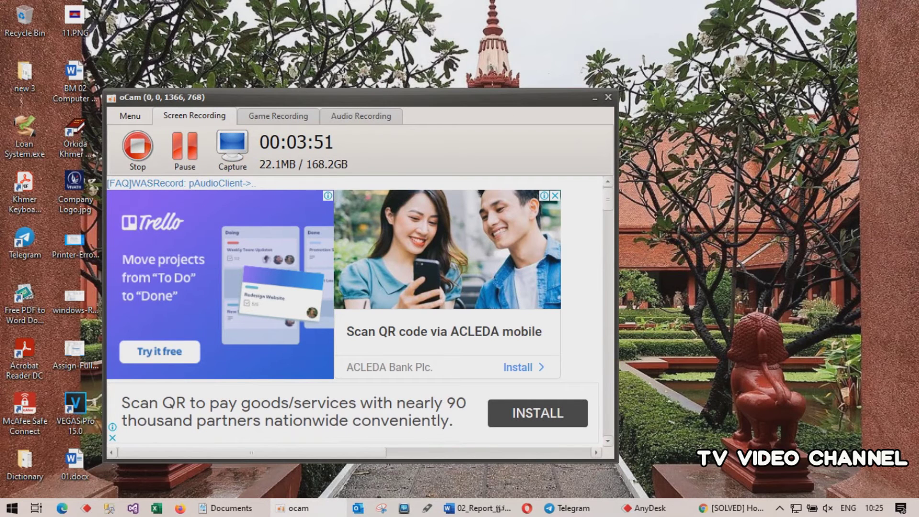
right_click(733, 62)
left_click(777, 102)
right_click(742, 82)
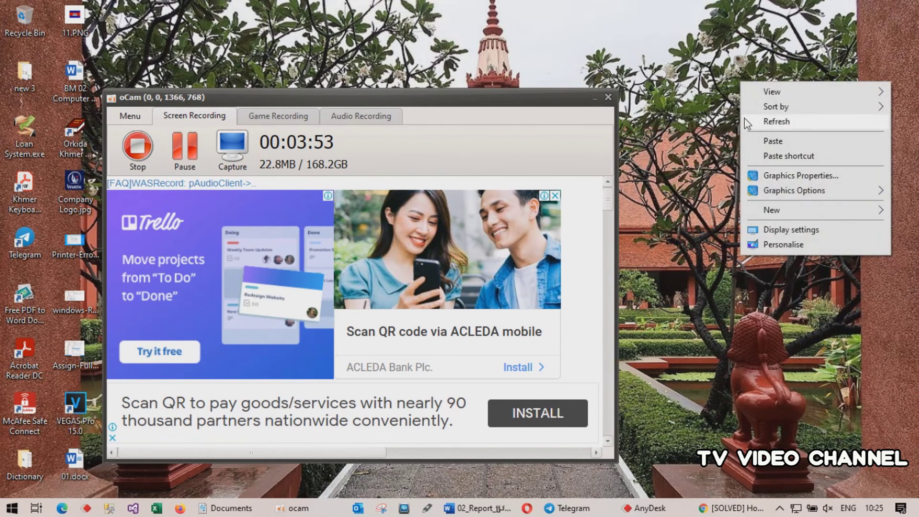
left_click(792, 123)
right_click(757, 63)
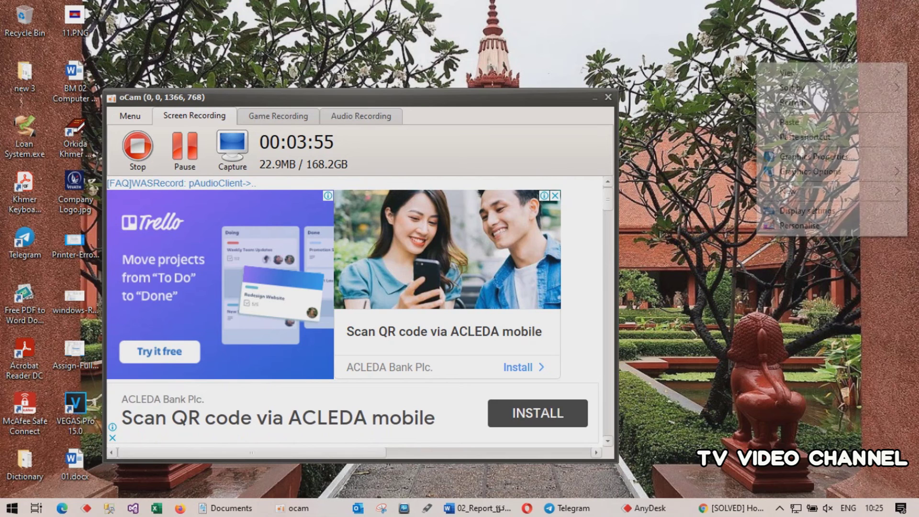
left_click(772, 102)
right_click(725, 73)
left_click(765, 115)
right_click(698, 85)
left_click(719, 125)
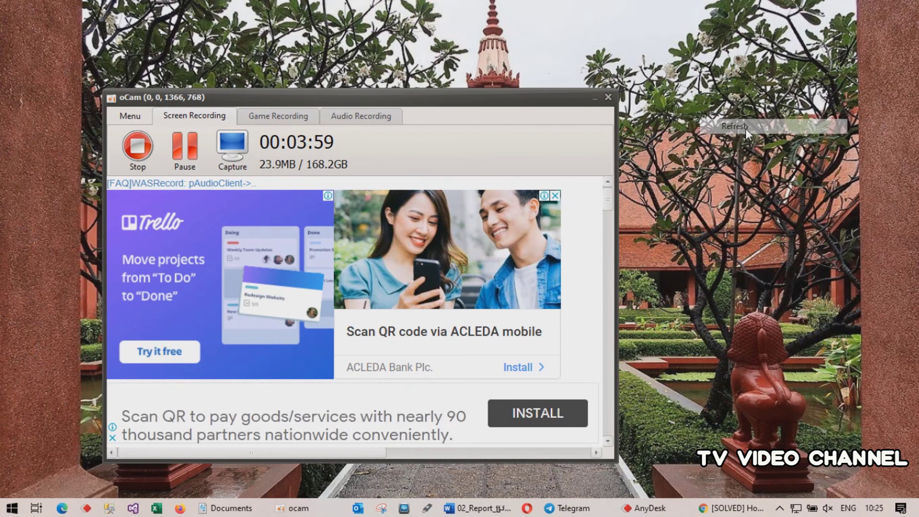
right_click(712, 86)
left_click(740, 126)
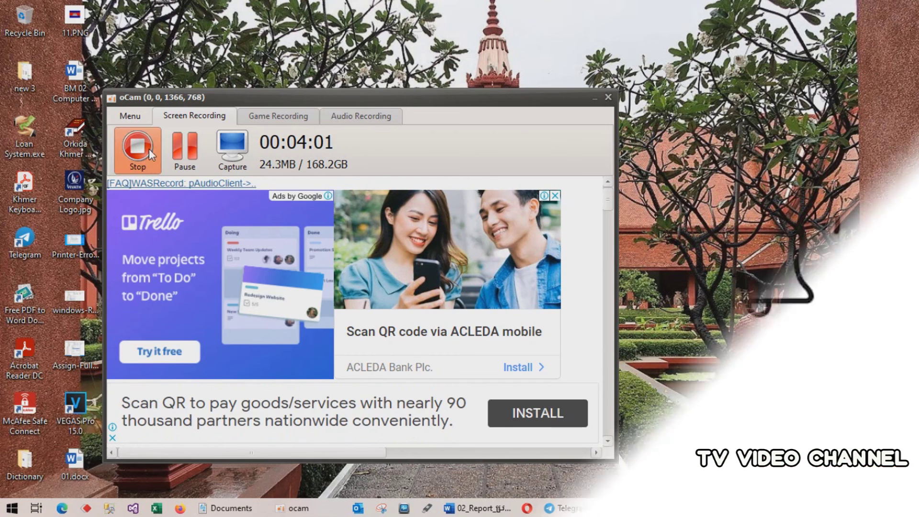